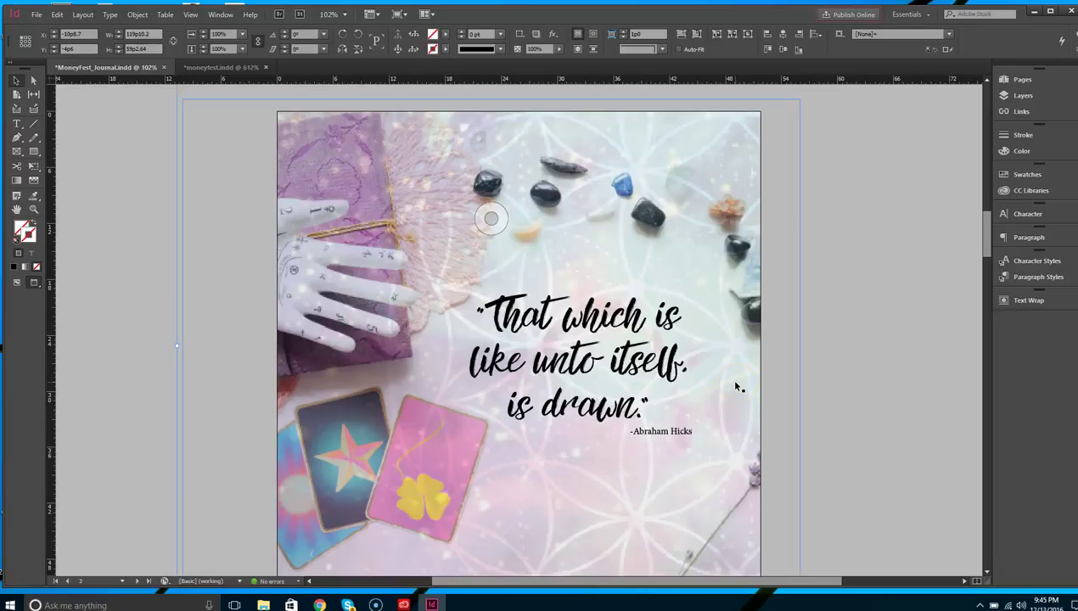
- Switch to moneyfest.indd, then return to MoneyFest_Journal.indd
{"action": "left_click", "coordinate": [444, 136]}
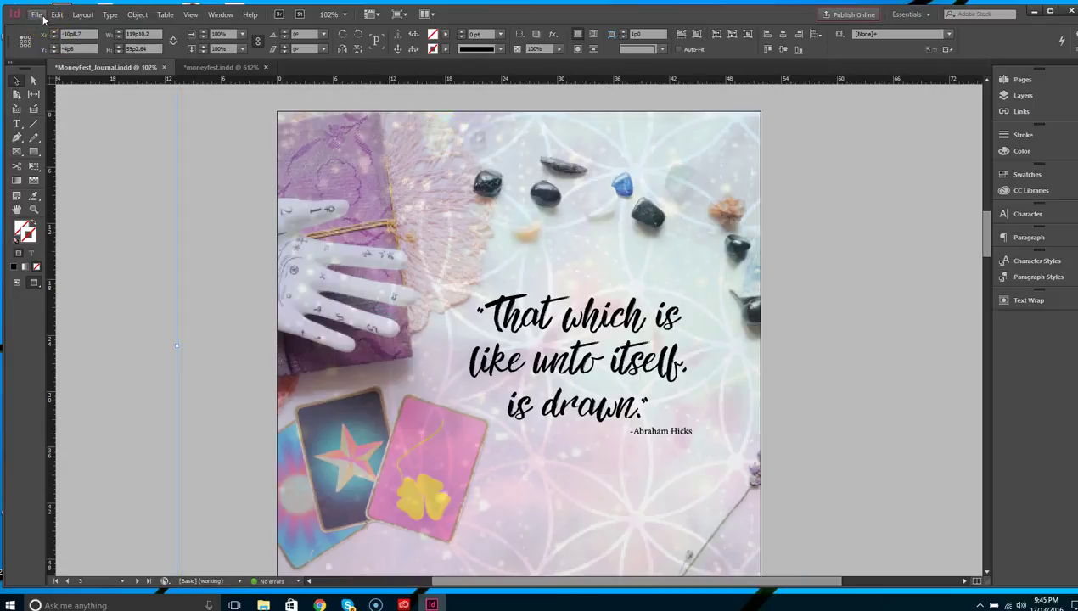
{"action": "left_click", "coordinate": [221, 68]}
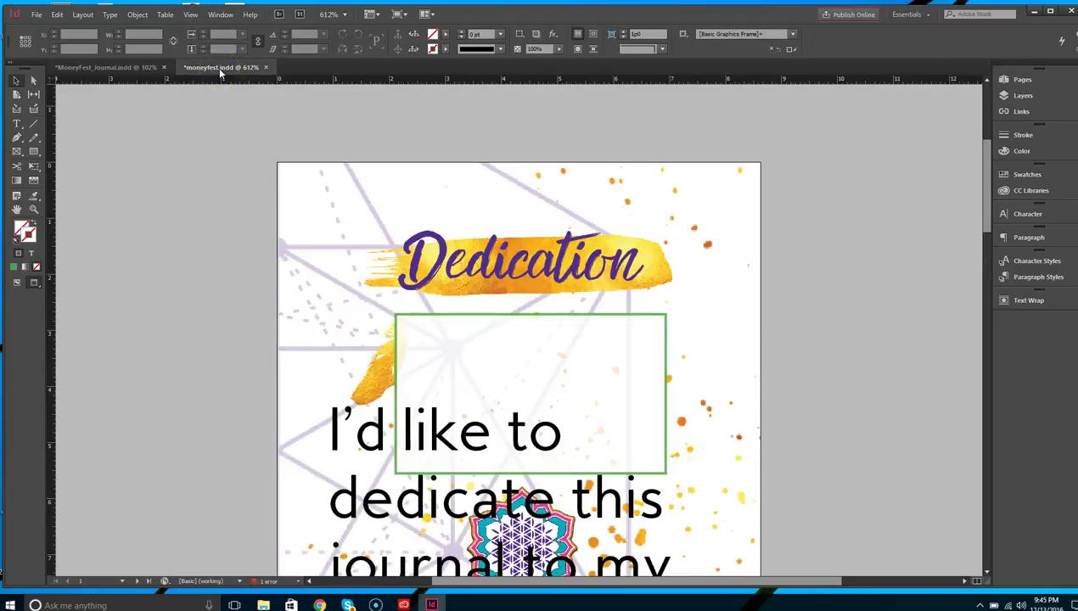
{"action": "left_click", "coordinate": [108, 68]}
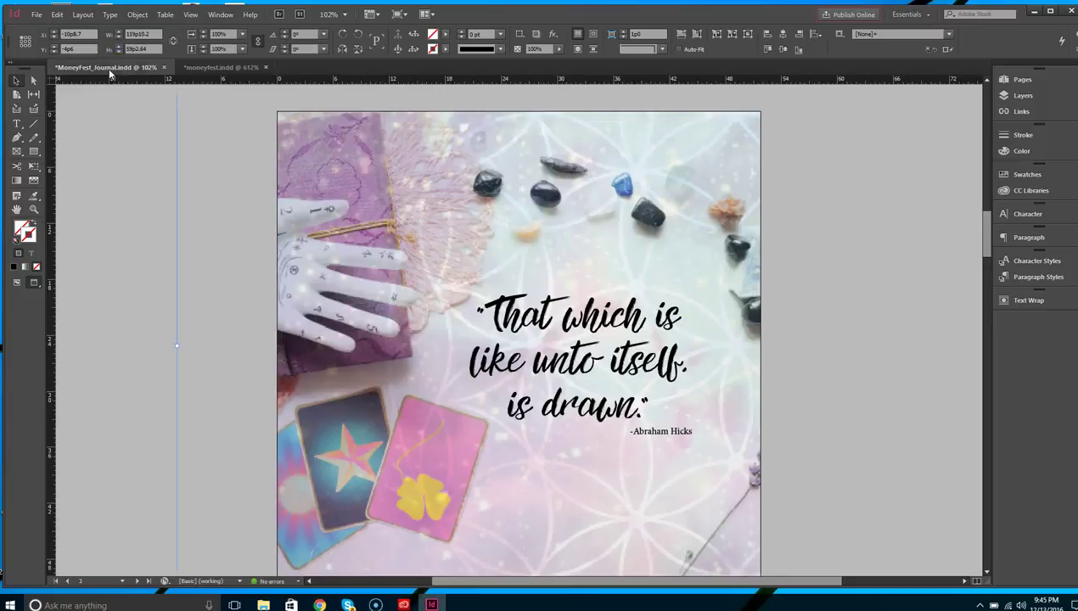
- Scroll through MoneyFest_Journal.indd's pages, from the mandala logo page to the Dedication page
{"action": "scroll", "coordinate": [516, 328], "scroll_direction": "down", "scroll_amount": 1}
{"action": "scroll", "coordinate": [856, 327], "scroll_direction": "up", "scroll_amount": 20}
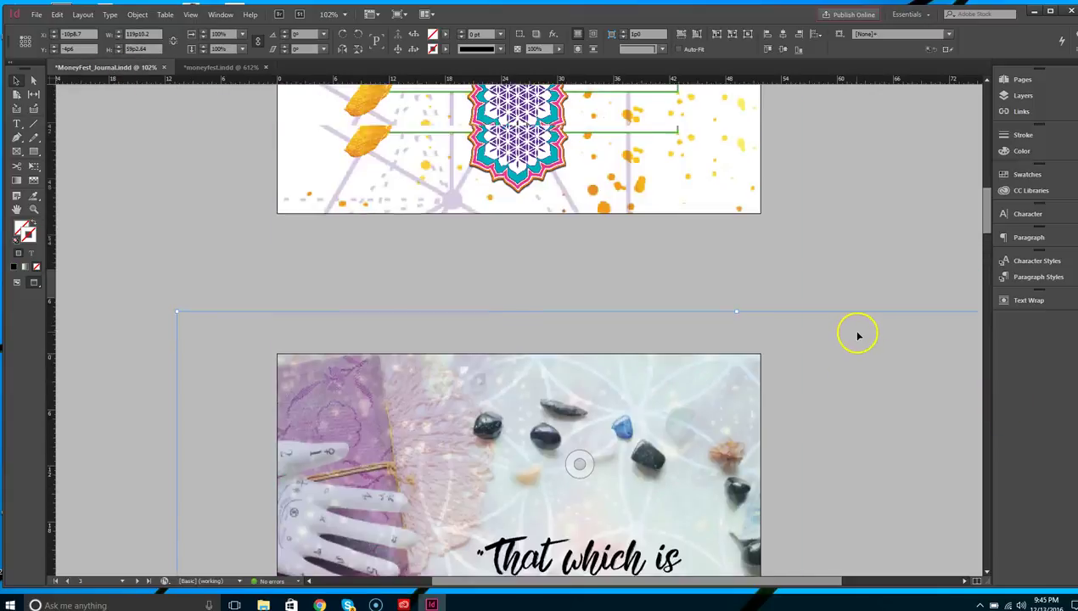
{"action": "scroll", "coordinate": [859, 341], "scroll_direction": "up", "scroll_amount": 2}
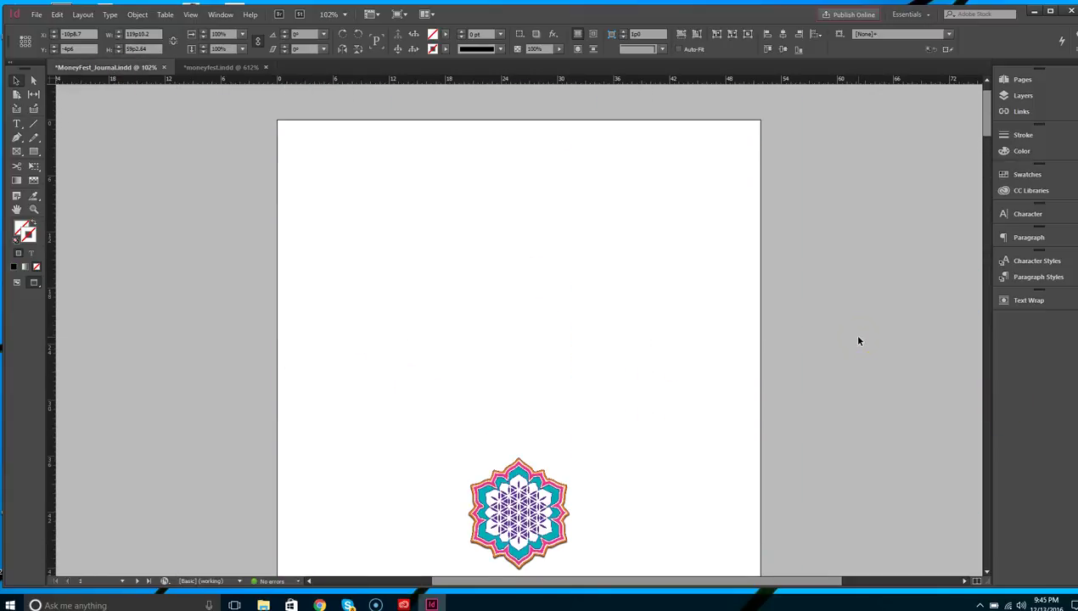
{"action": "scroll", "coordinate": [858, 342], "scroll_direction": "down", "scroll_amount": 12}
{"action": "scroll", "coordinate": [858, 341], "scroll_direction": "down", "scroll_amount": 12}
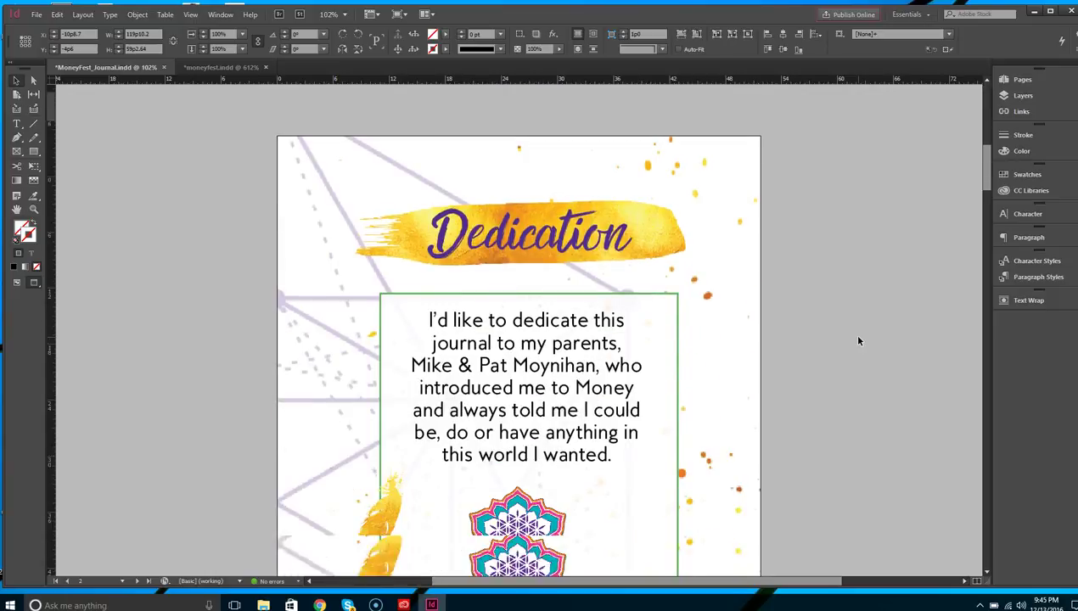
{"action": "scroll", "coordinate": [859, 341], "scroll_direction": "down", "scroll_amount": 3}
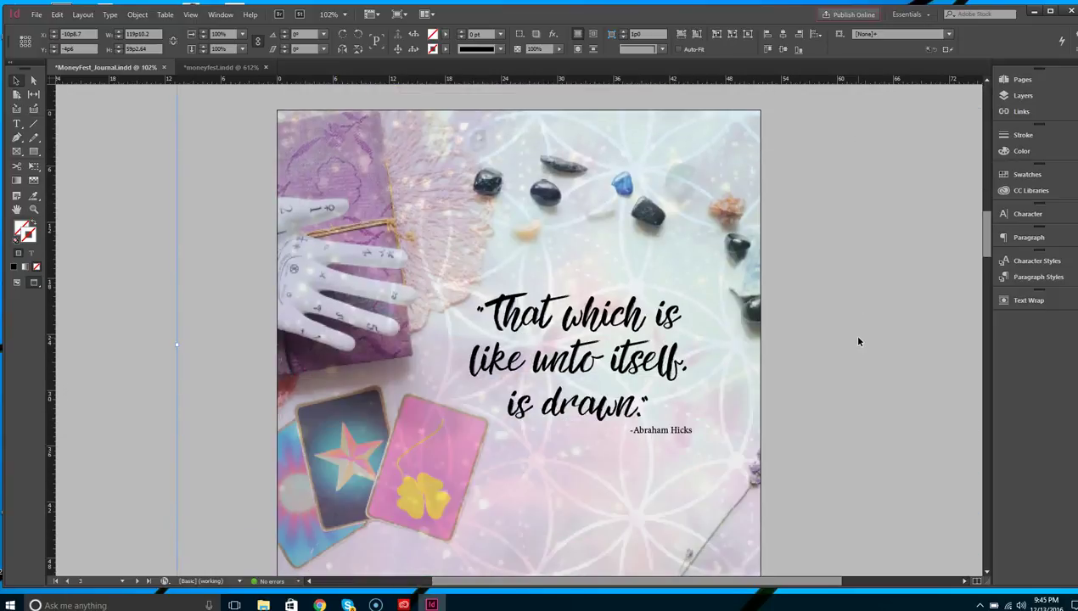
{"action": "left_click", "coordinate": [860, 340]}
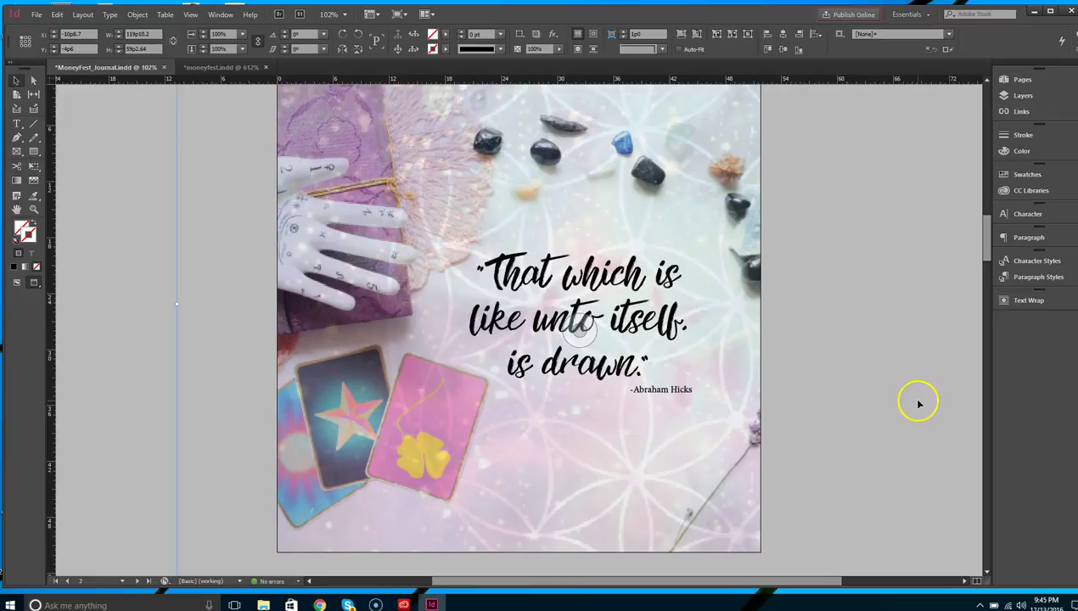
{"action": "scroll", "coordinate": [918, 404], "scroll_direction": "down", "scroll_amount": 20}
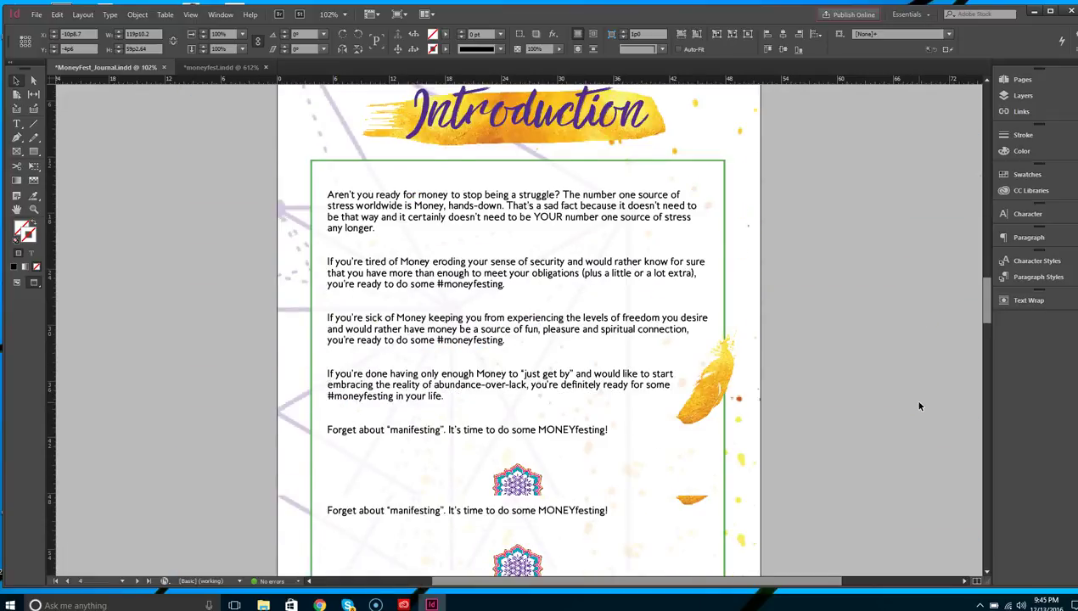
{"action": "scroll", "coordinate": [875, 372], "scroll_direction": "down", "scroll_amount": 15}
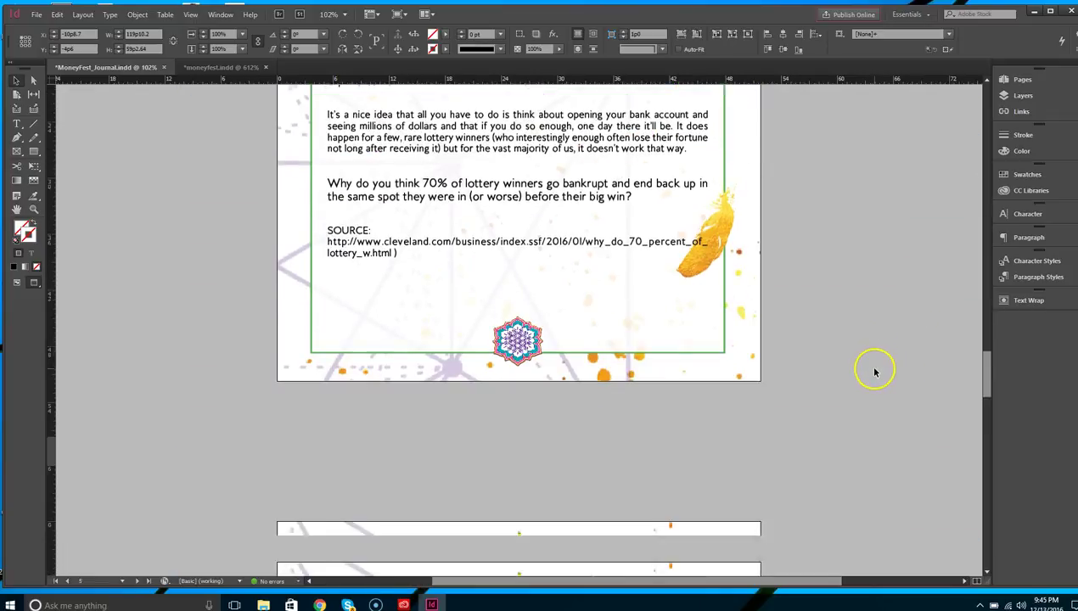
{"action": "scroll", "coordinate": [875, 372], "scroll_direction": "down", "scroll_amount": 15}
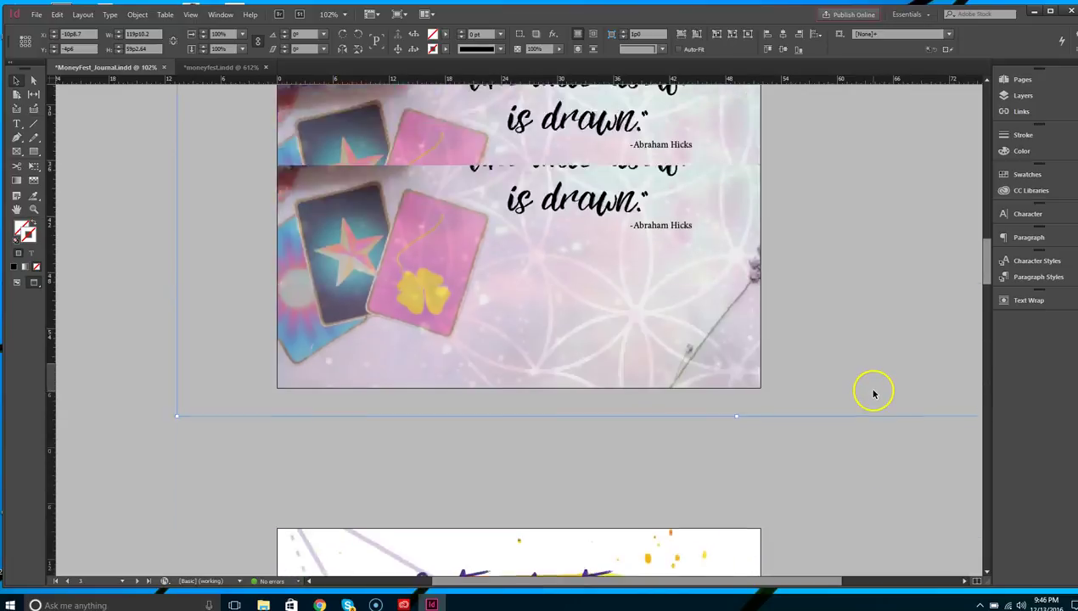
{"action": "scroll", "coordinate": [875, 394], "scroll_direction": "up", "scroll_amount": 20}
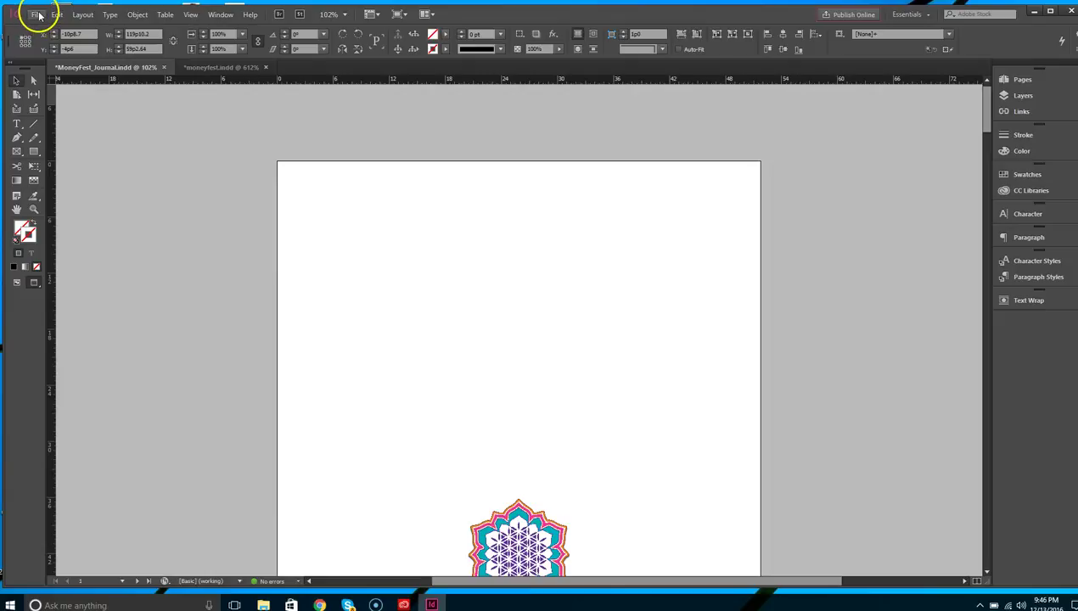
- Close moneyfest.indd without saving its changes
{"action": "left_click", "coordinate": [214, 67]}
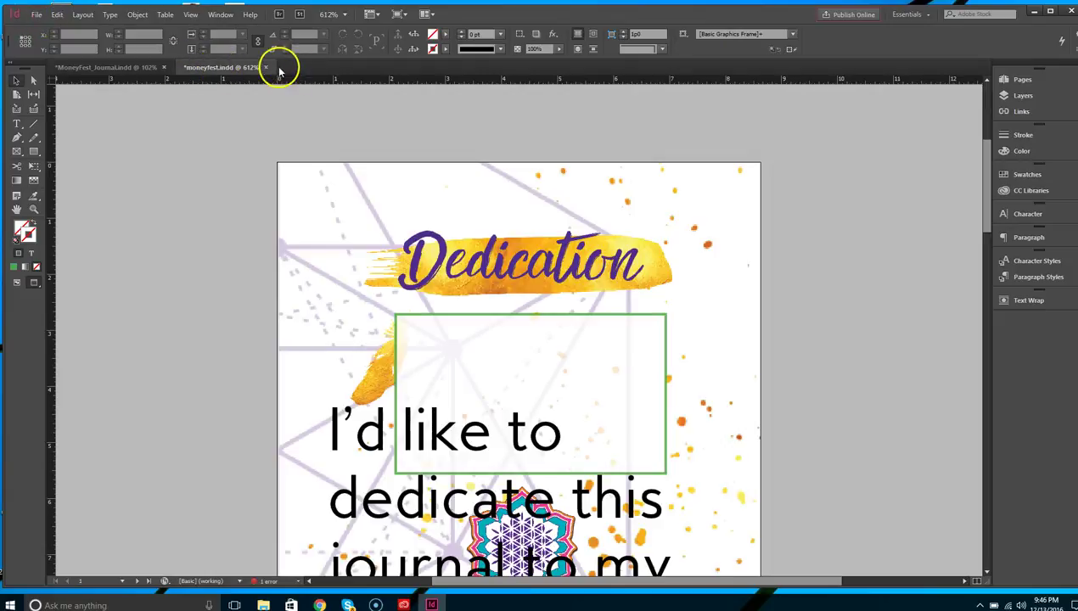
{"action": "left_click", "coordinate": [265, 67]}
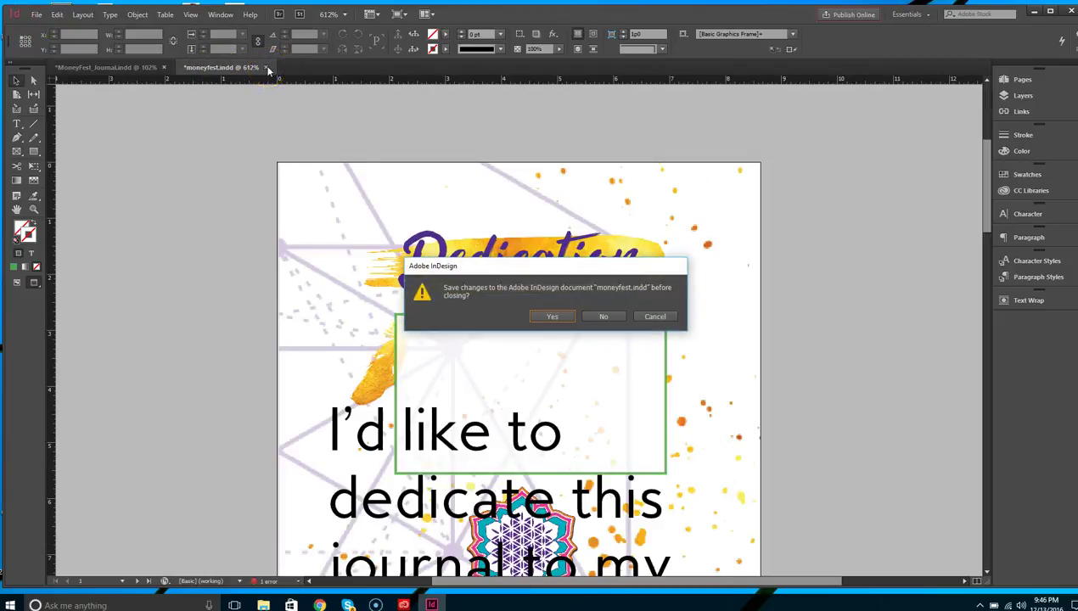
{"action": "left_click", "coordinate": [608, 326]}
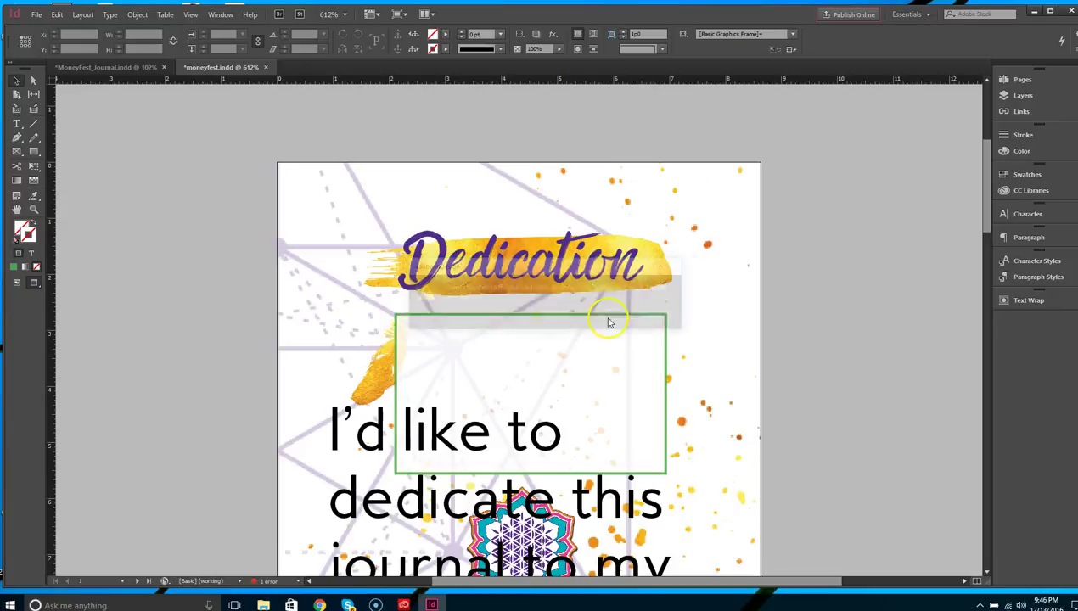
- Bring up the File > New submenu of creation choices
{"action": "left_click", "coordinate": [37, 16]}
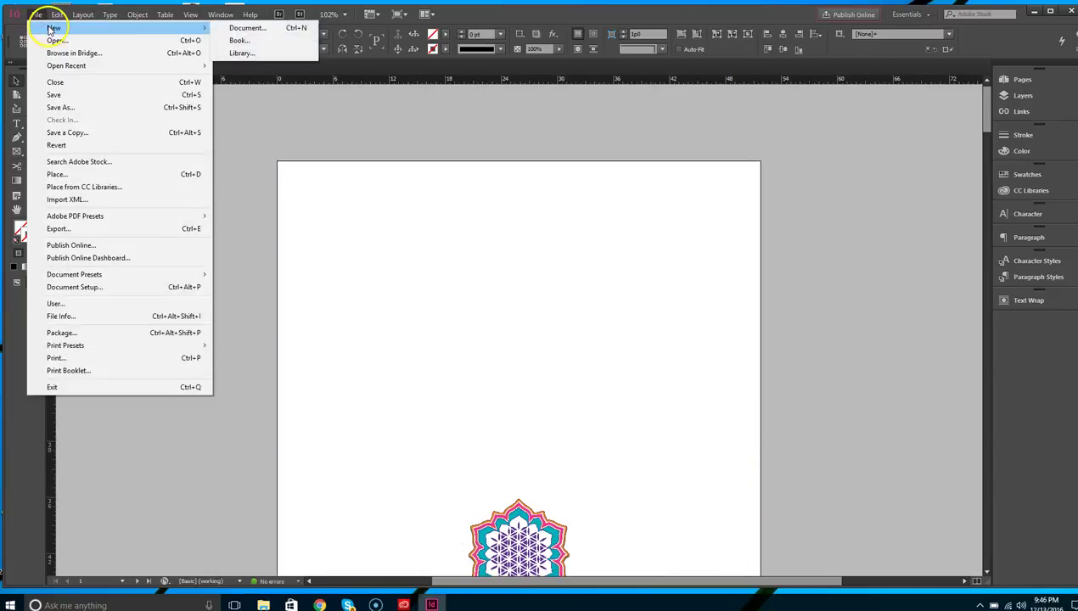
{"action": "left_click", "coordinate": [220, 14]}
{"action": "left_click", "coordinate": [138, 92]}
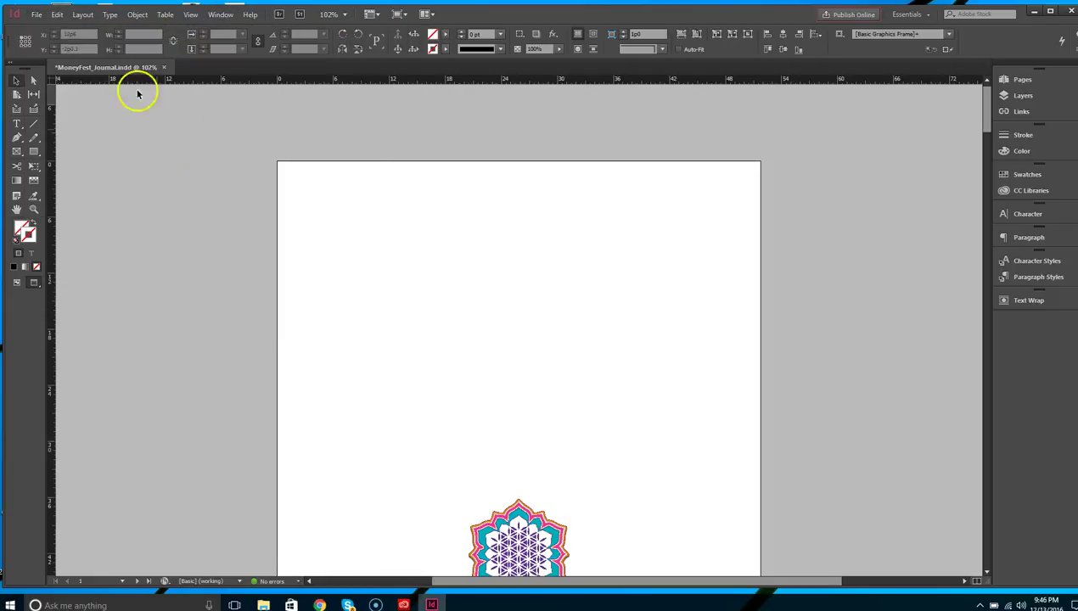
{"action": "left_click", "coordinate": [37, 15]}
{"action": "key", "text": "Right"}
{"action": "key", "text": "Right"}
{"action": "key", "text": "Right"}
{"action": "key", "text": "Right"}
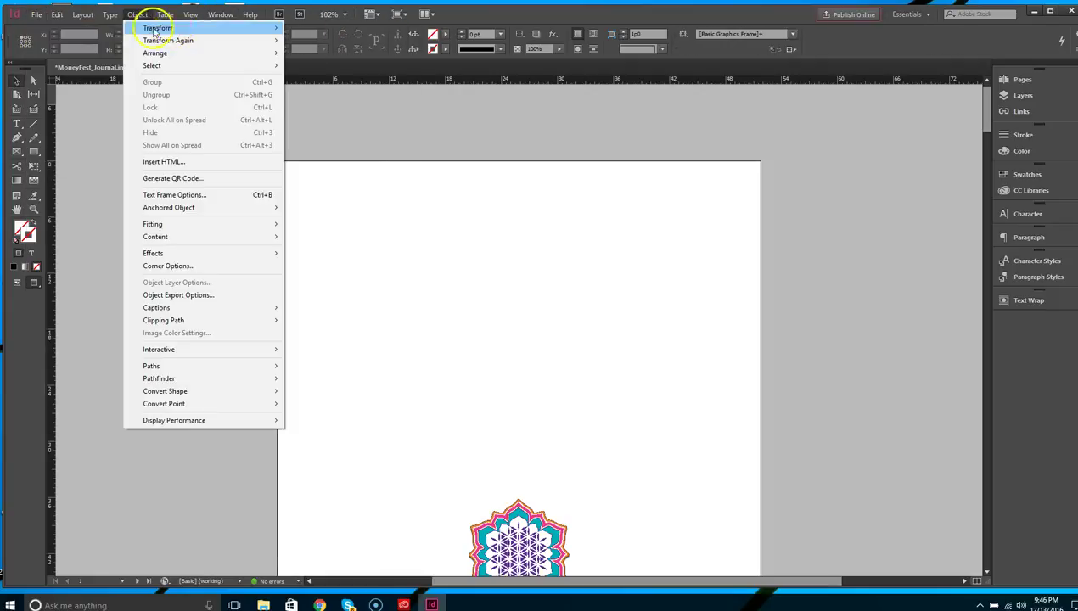
{"action": "left_click", "coordinate": [37, 15]}
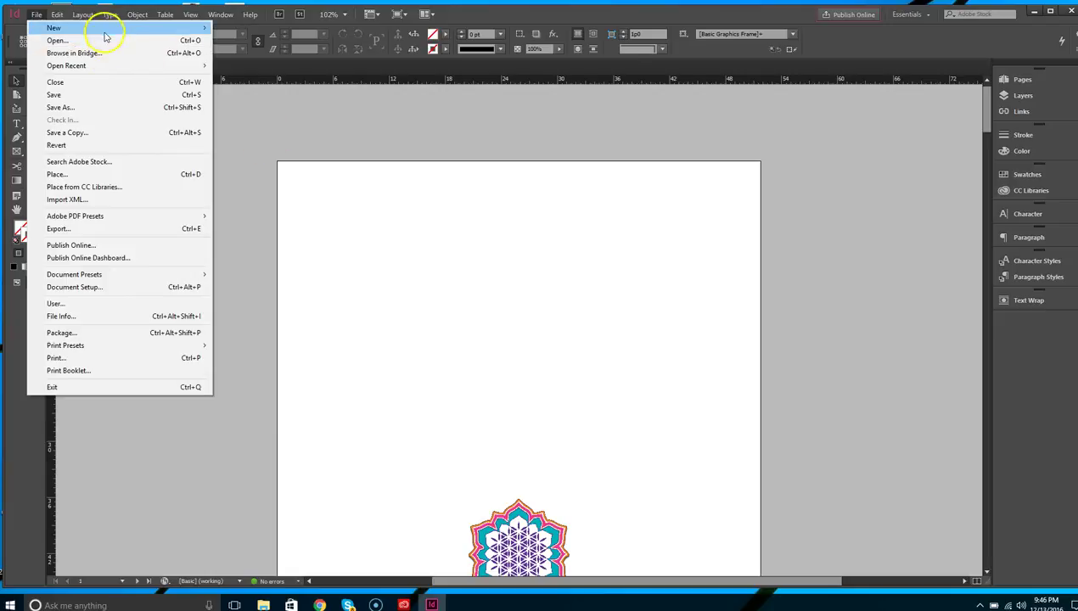
{"action": "mouse_move", "coordinate": [105, 30]}
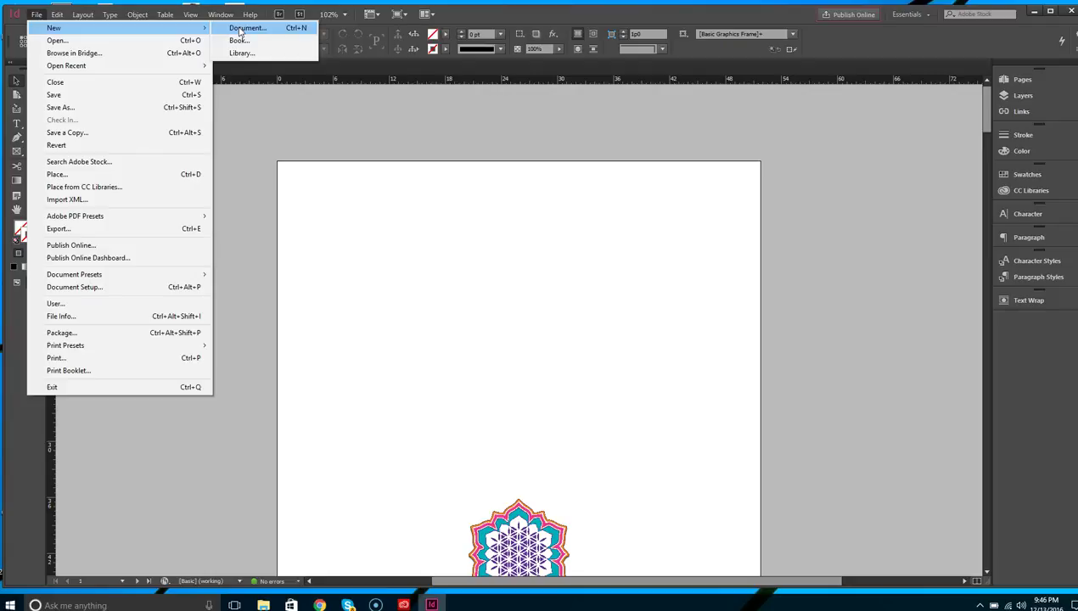
- Start a new document with Facing Pages off and Primary Text Frame on
{"action": "left_click", "coordinate": [240, 30]}
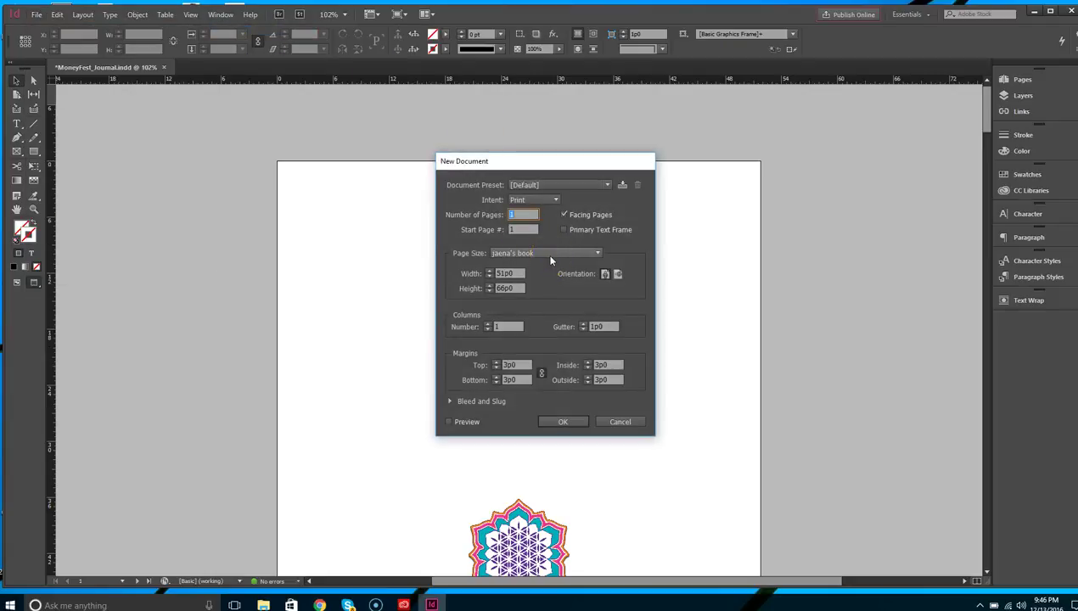
{"action": "left_click", "coordinate": [563, 215]}
{"action": "left_click", "coordinate": [568, 234]}
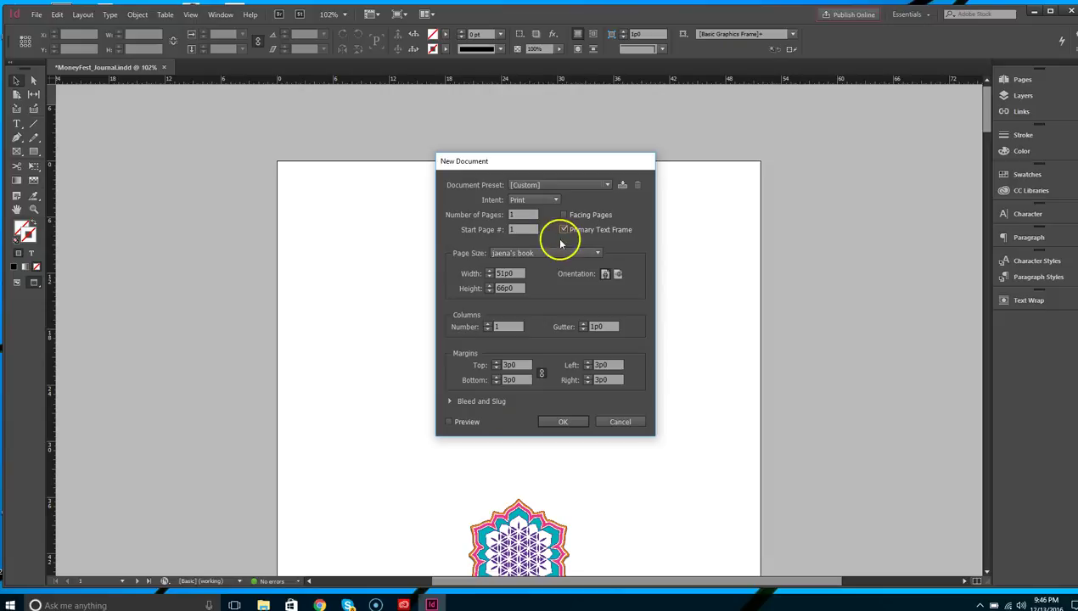
- Keep the jaena's book page size and set the page width to 8.65 in
{"action": "left_click", "coordinate": [547, 254]}
{"action": "left_click", "coordinate": [544, 260]}
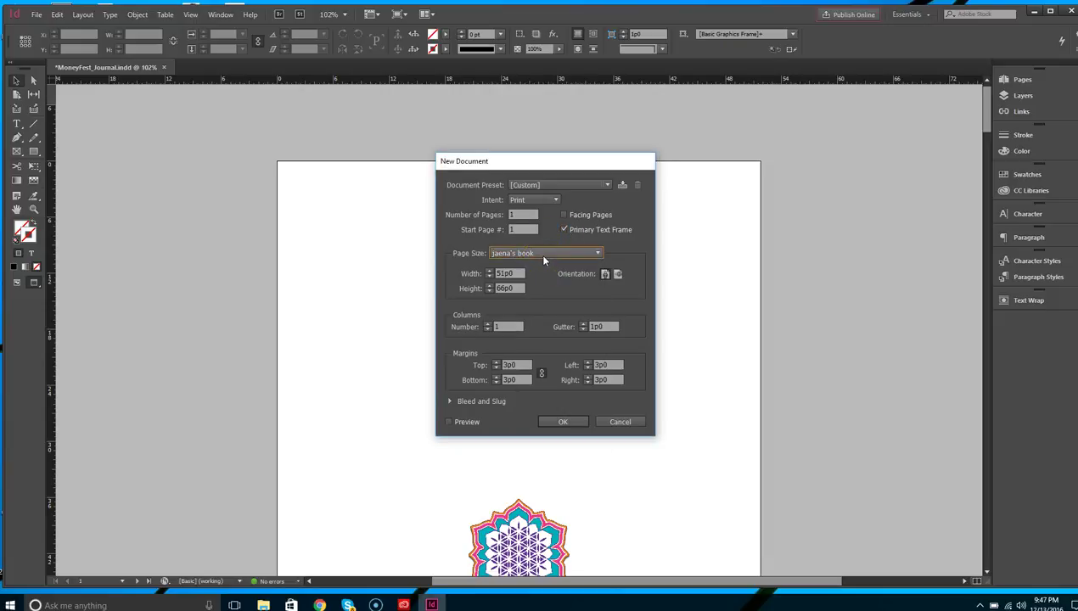
{"action": "left_click_drag", "start_coordinate": [530, 272], "coordinate": [472, 271]}
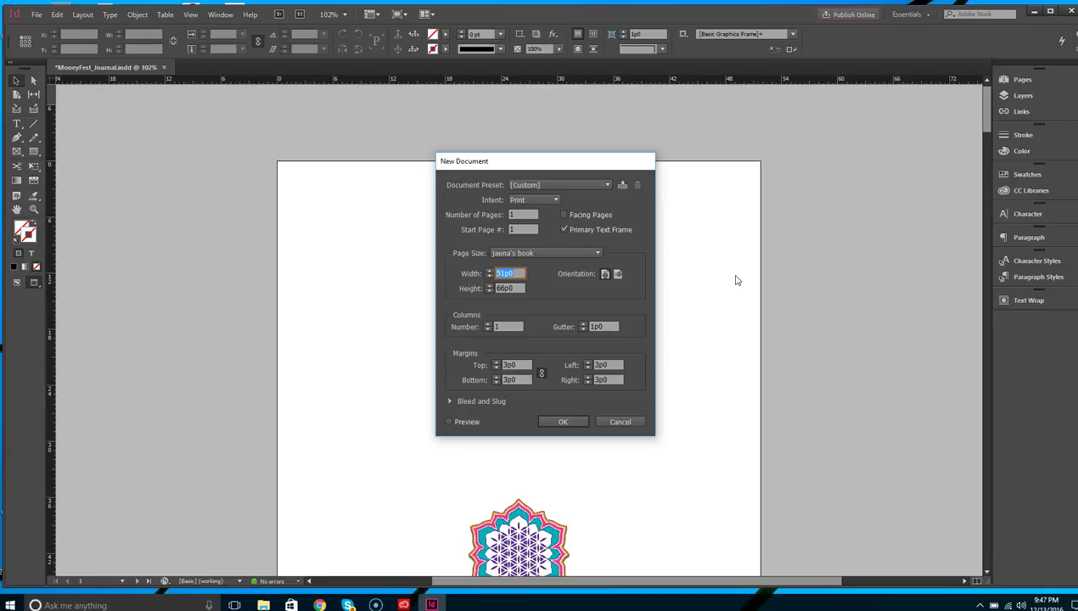
{"action": "type", "text": "8"}
{"action": "type", "text": "65\""}
{"action": "key", "text": "Tab"}
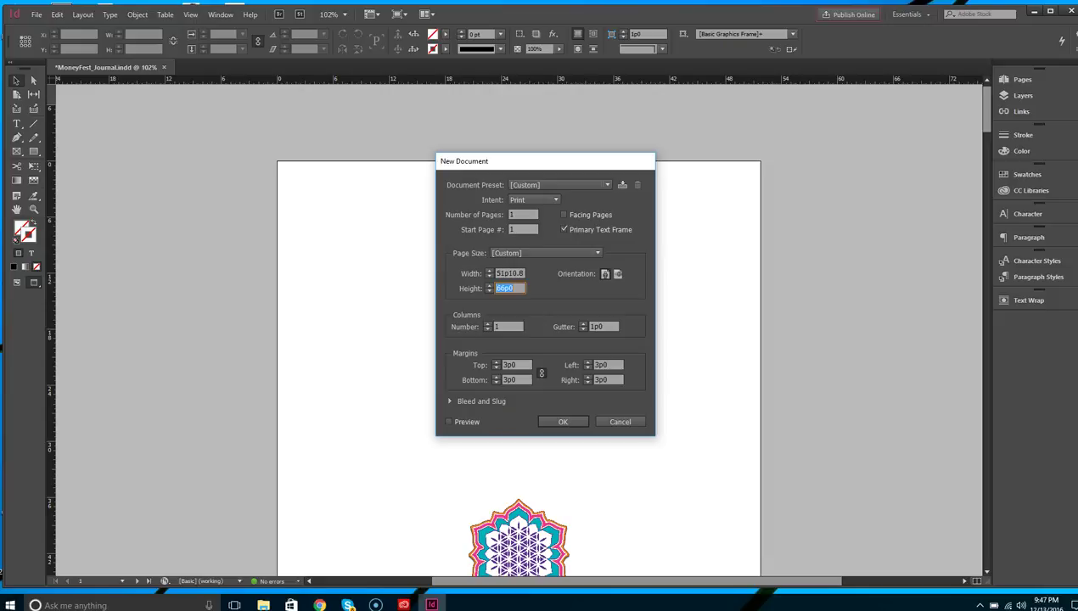
- Set the page height to 8.65 in (51p10.8), then check width, 1 column and gutter
{"action": "type", "text": "8.165"}
{"action": "key", "text": "BackSpace"}
{"action": "key", "text": "BackSpace"}
{"action": "key", "text": "BackSpace"}
{"action": "type", "text": "65\""}
{"action": "key", "text": "Tab"}
{"action": "left_click_drag", "start_coordinate": [526, 293], "coordinate": [481, 288]}
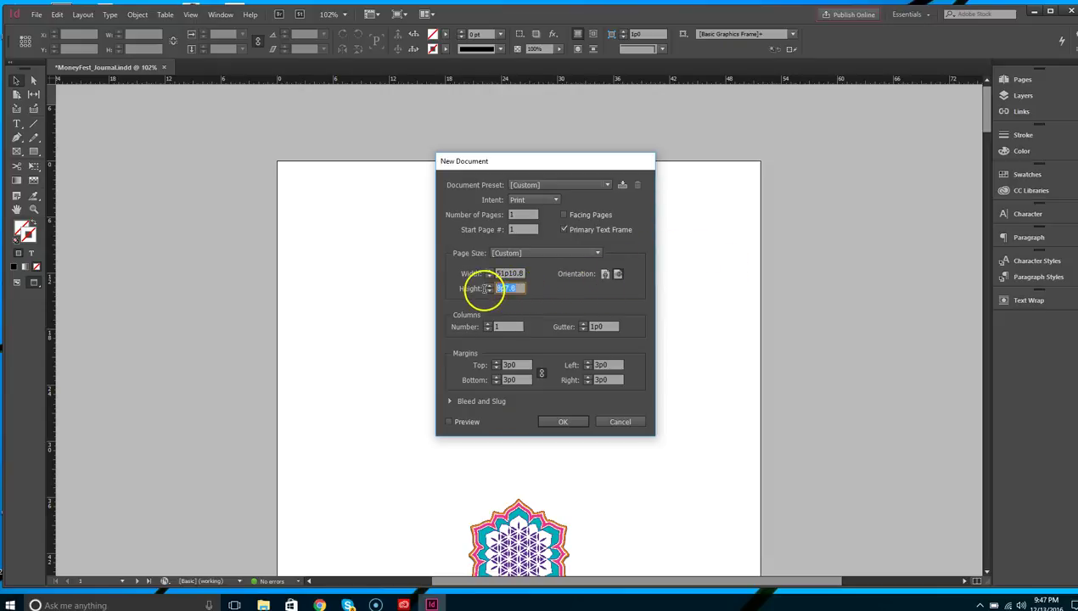
{"action": "type", "text": "5.65\""}
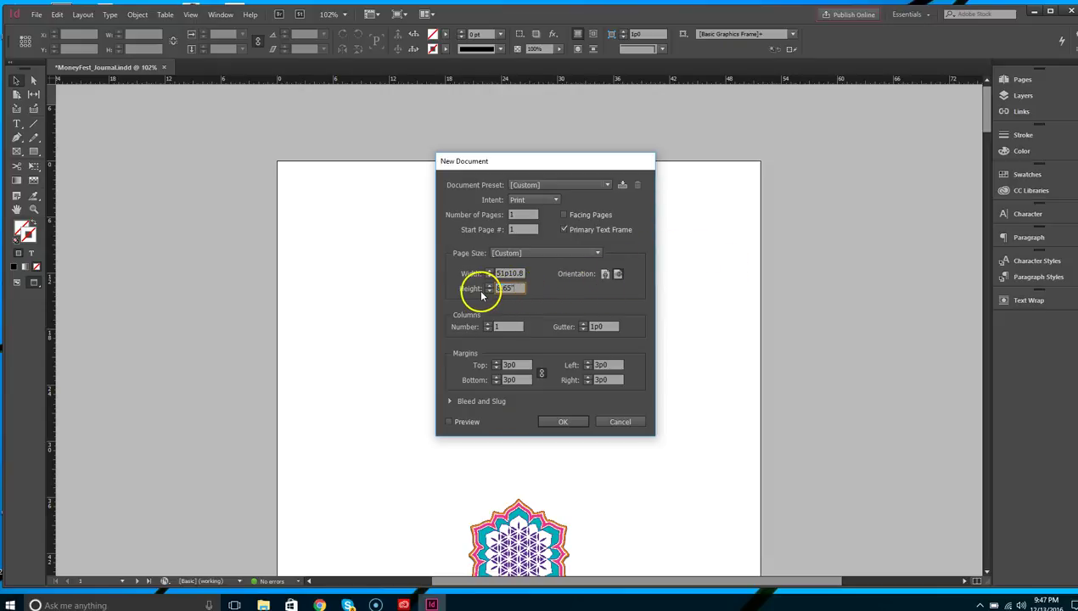
{"action": "left_click_drag", "start_coordinate": [523, 274], "coordinate": [497, 276]}
{"action": "left_click_drag", "start_coordinate": [524, 332], "coordinate": [497, 331]}
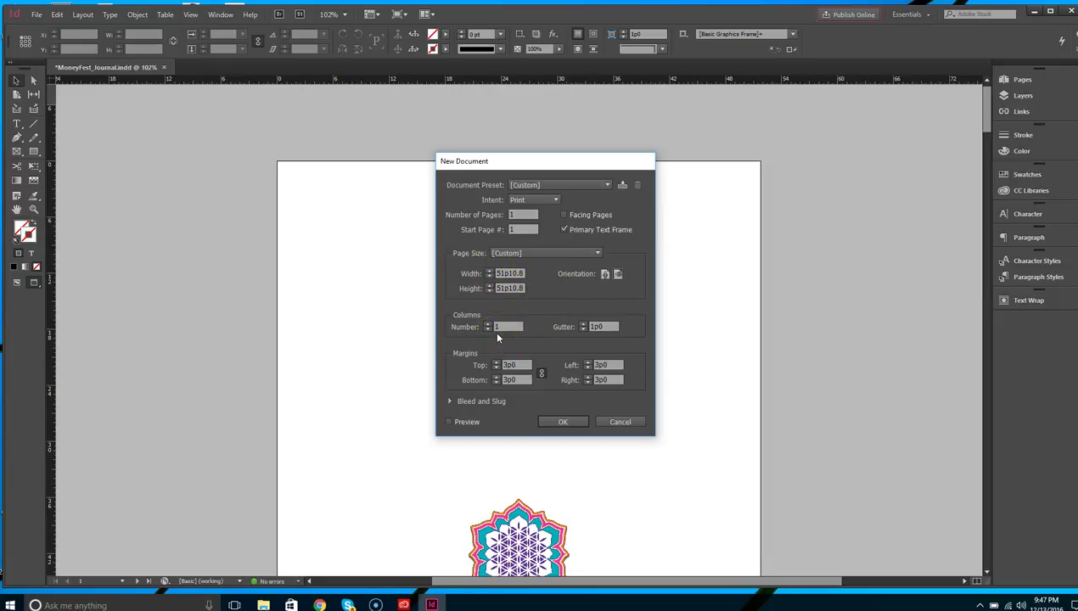
{"action": "left_click_drag", "start_coordinate": [607, 327], "coordinate": [585, 344]}
- Enter .15 in the top bleed so all four sides become 0p10.8
{"action": "left_click", "coordinate": [451, 401]}
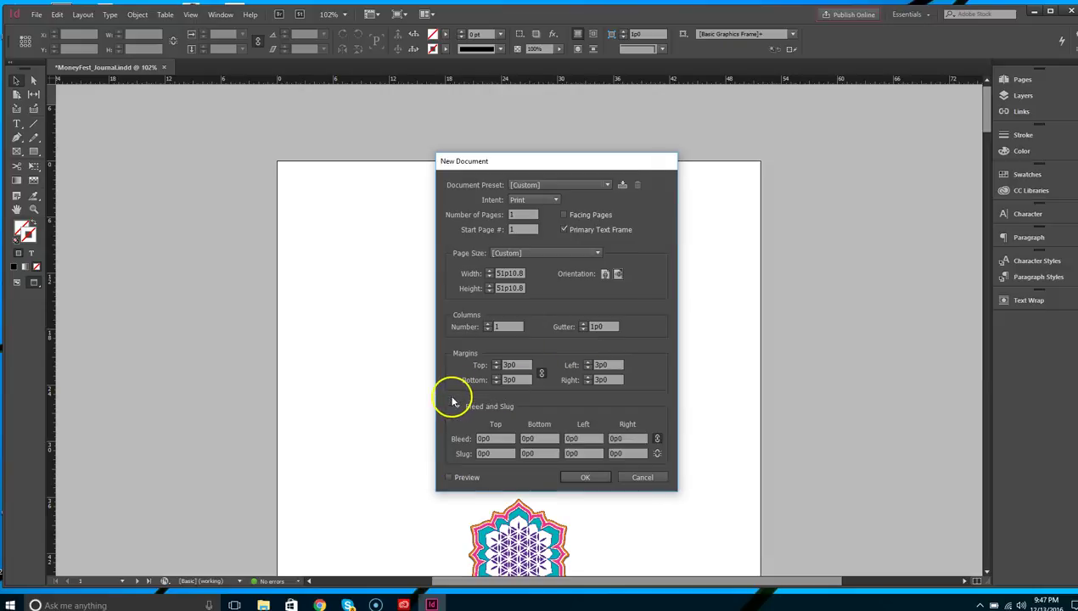
{"action": "left_click", "coordinate": [496, 438]}
{"action": "double_click", "coordinate": [495, 438]}
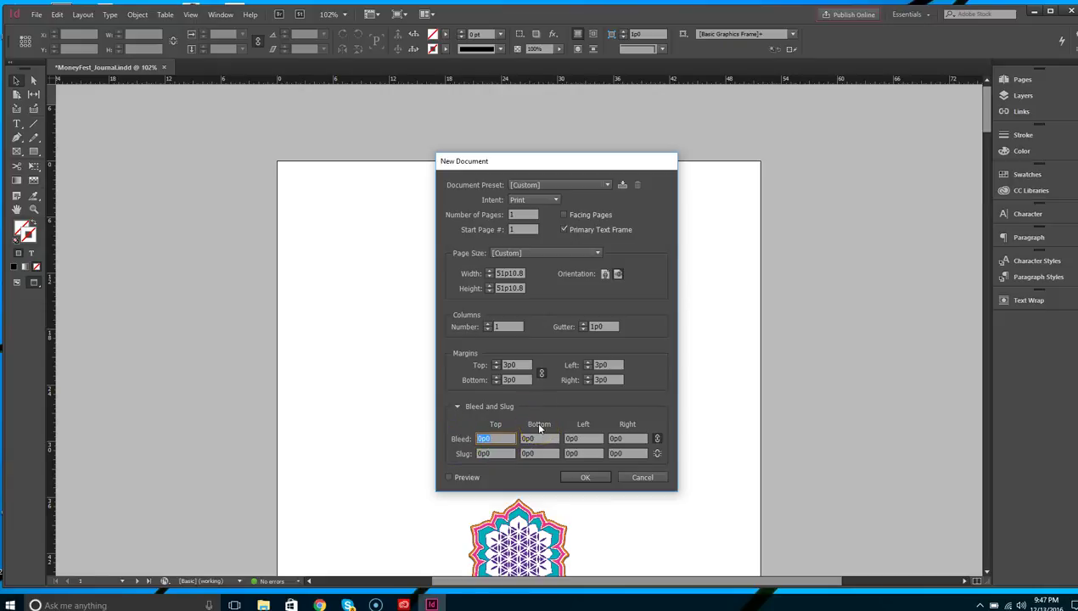
{"action": "type", "text": "1"}
{"action": "type", "text": "15"}
{"action": "key", "text": "Tab"}
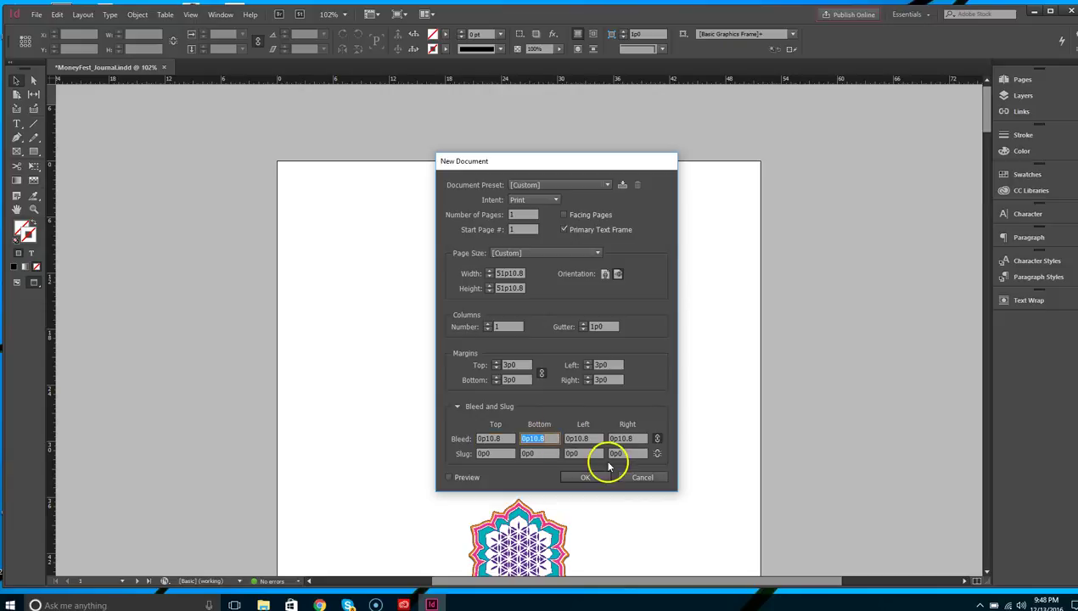
{"action": "left_click", "coordinate": [599, 475]}
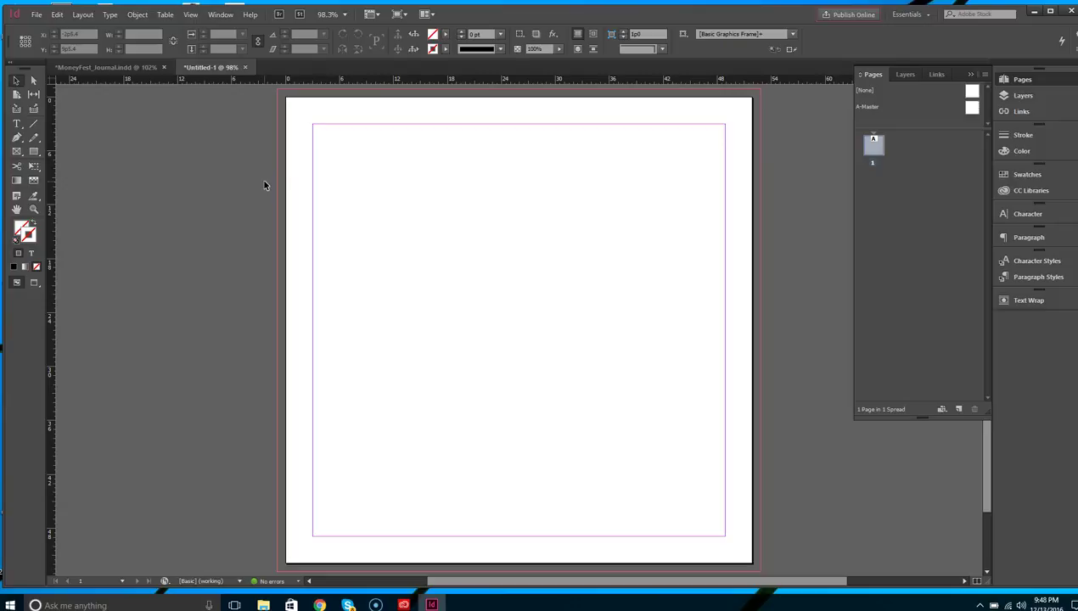
- Confirm the New Document settings to create the square single-page Untitled-1 document
{"action": "left_click", "coordinate": [271, 187]}
{"action": "left_click", "coordinate": [190, 15]}
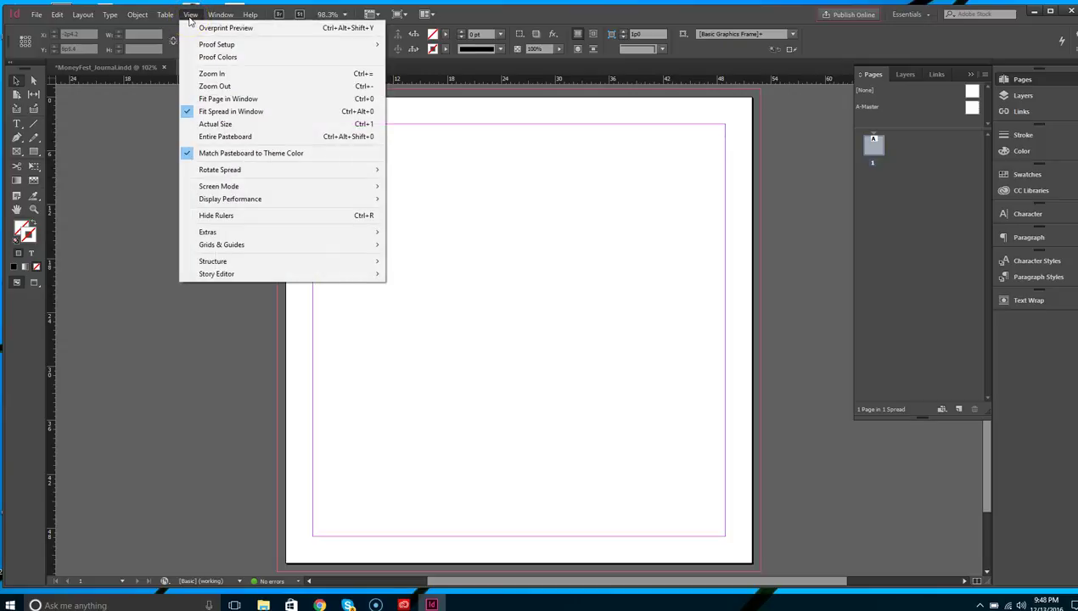
{"action": "mouse_move", "coordinate": [195, 186]}
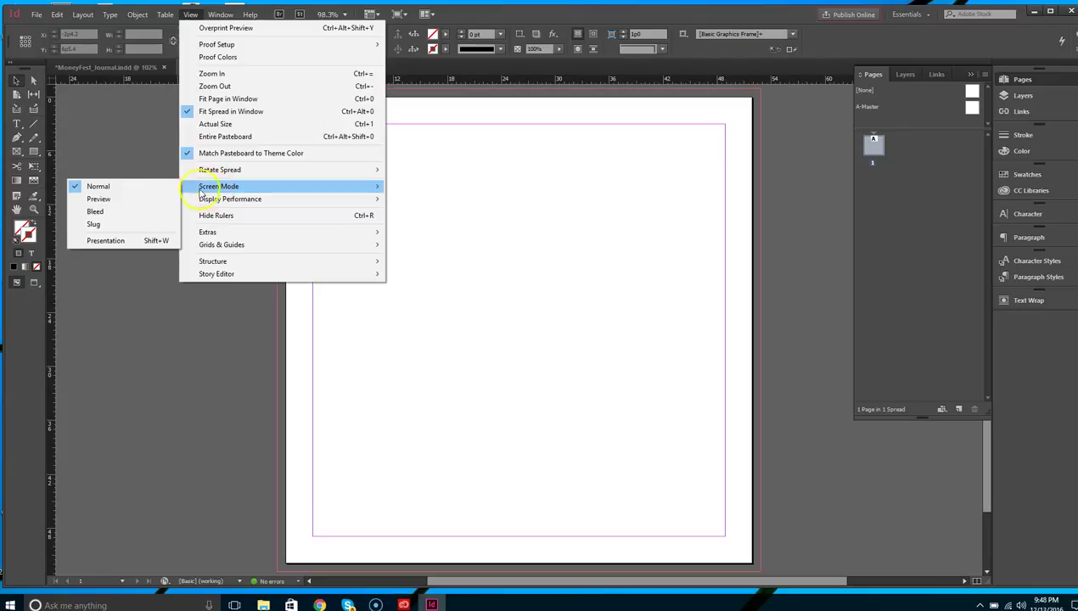
{"action": "left_click", "coordinate": [134, 212]}
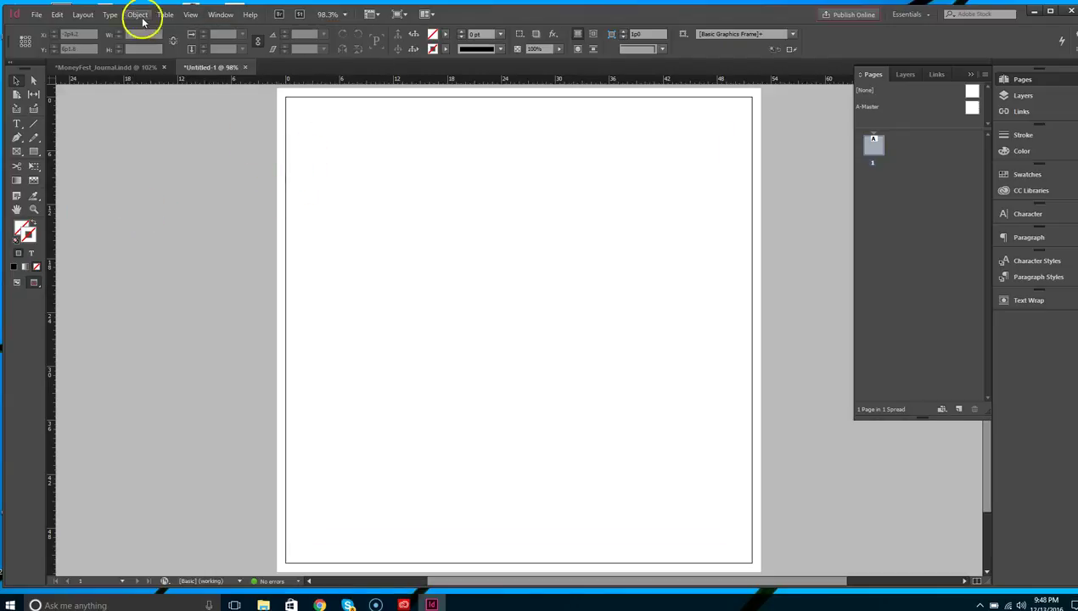
{"action": "left_click", "coordinate": [191, 16]}
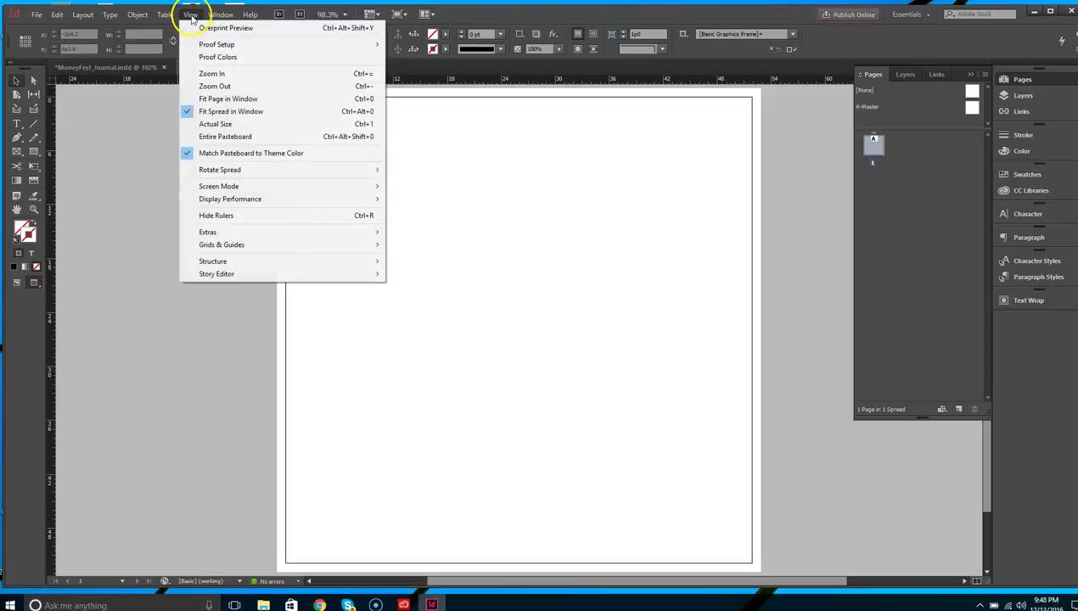
{"action": "mouse_move", "coordinate": [216, 186]}
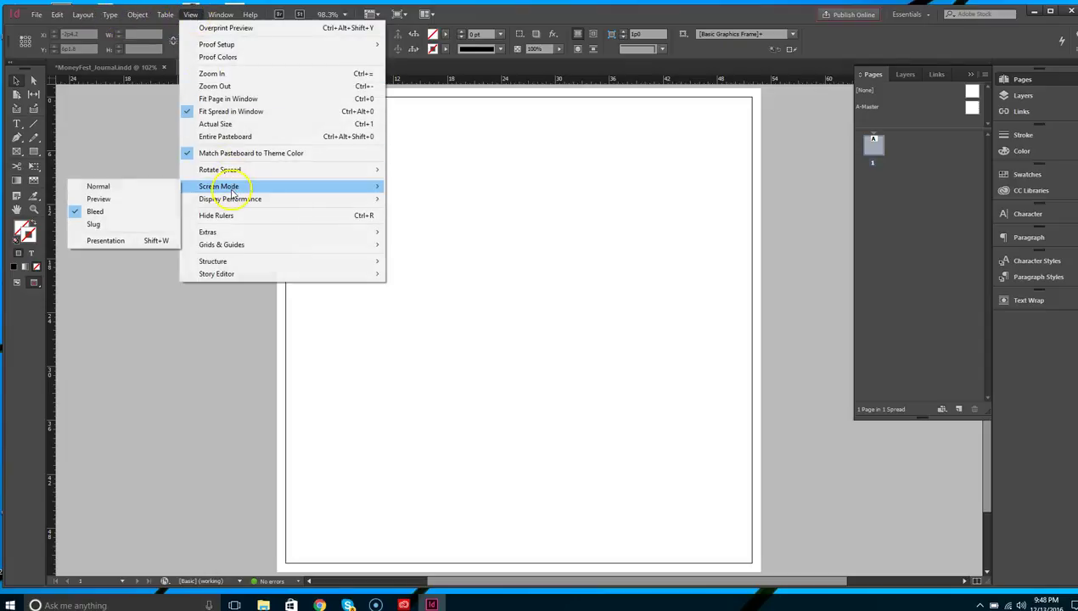
{"action": "left_click", "coordinate": [142, 190]}
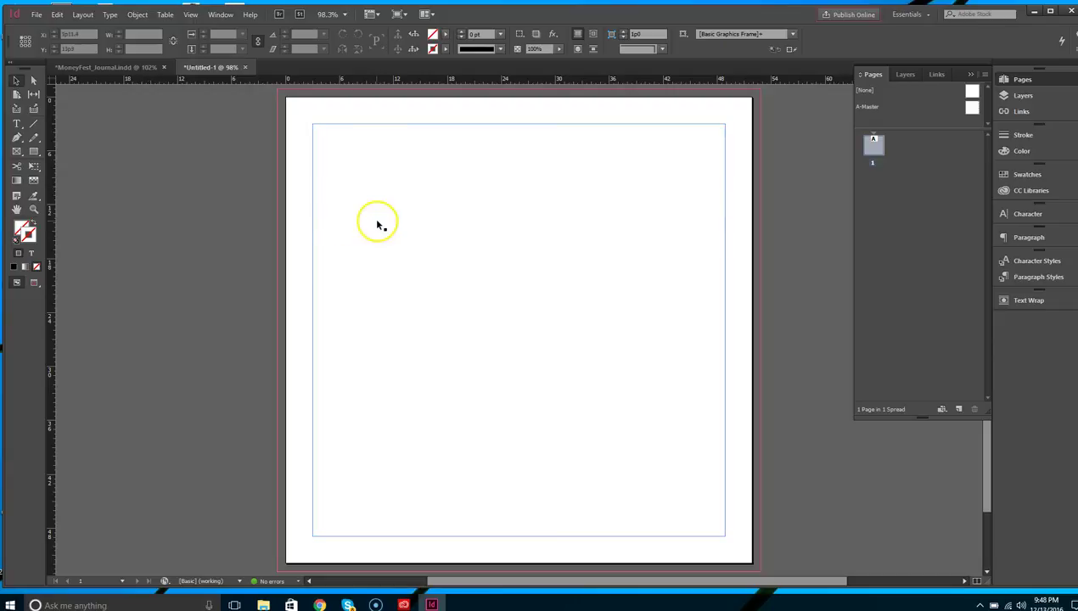
{"action": "left_click", "coordinate": [314, 227]}
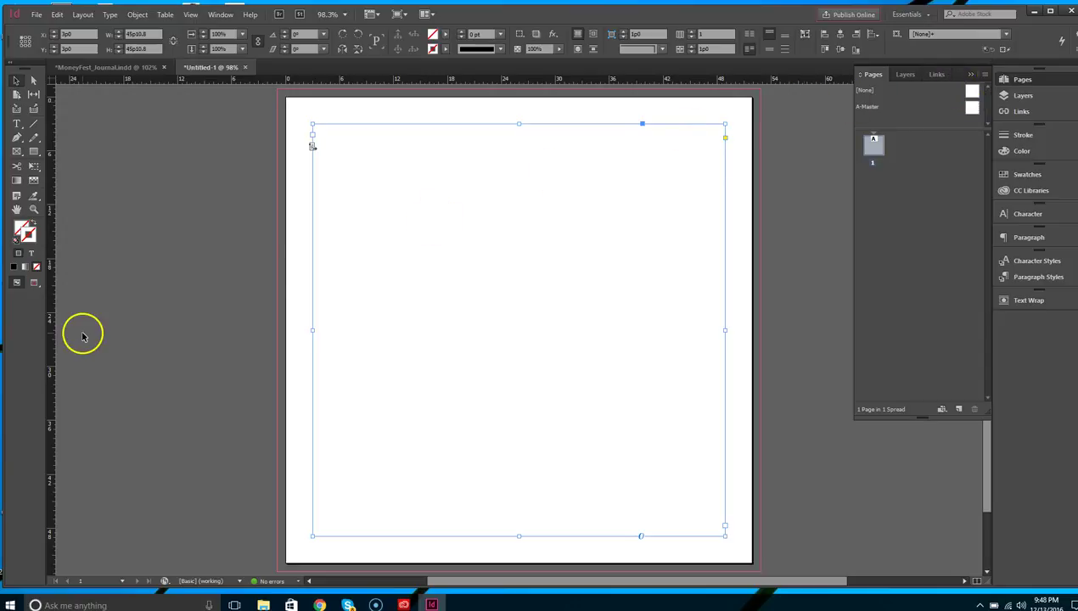
{"action": "left_click", "coordinate": [150, 346]}
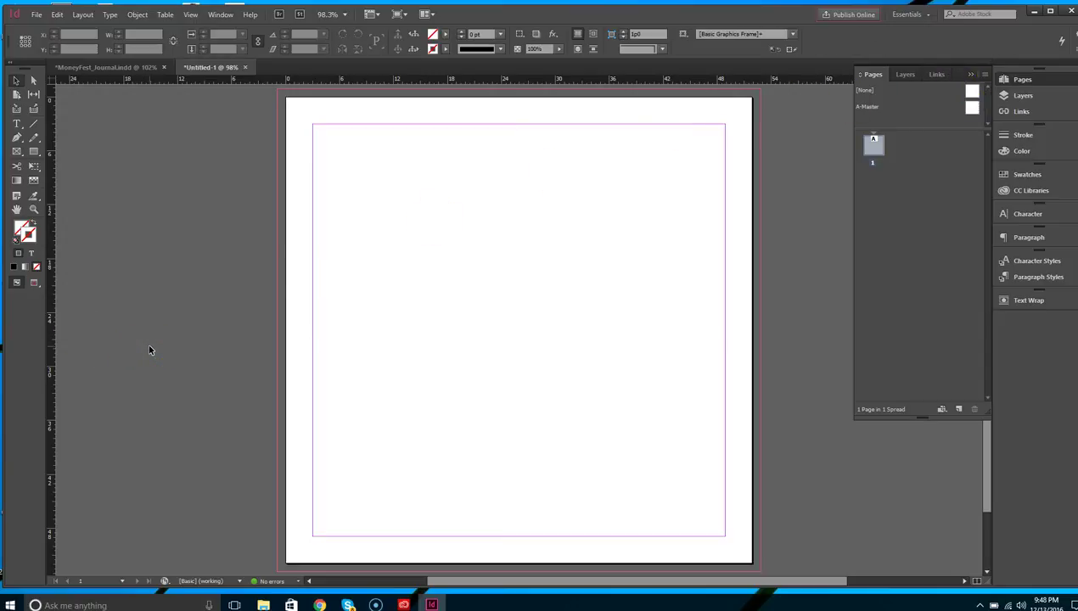
{"action": "left_click", "coordinate": [367, 276]}
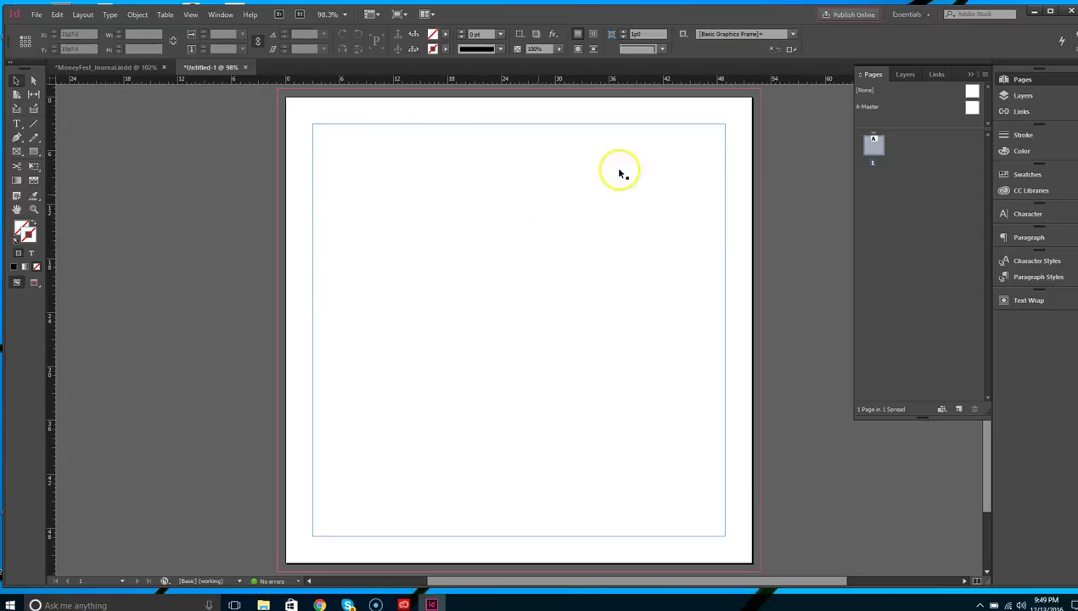
{"action": "left_click", "coordinate": [802, 121]}
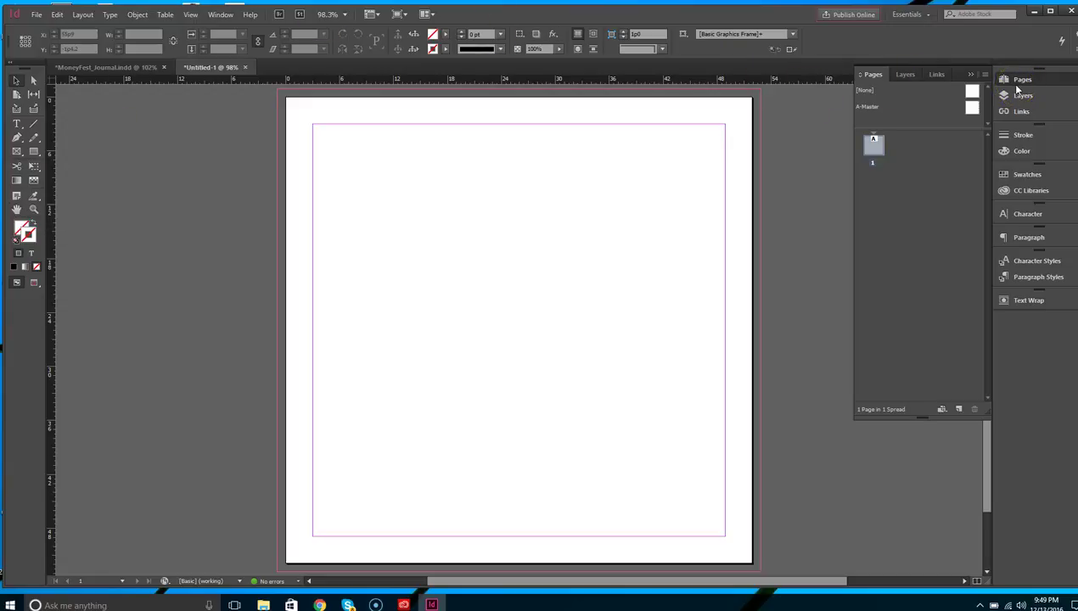
- Select A-Master, collapse the Pages panel, and close the Layers and Character panels
{"action": "left_click", "coordinate": [868, 104]}
{"action": "left_click", "coordinate": [970, 75]}
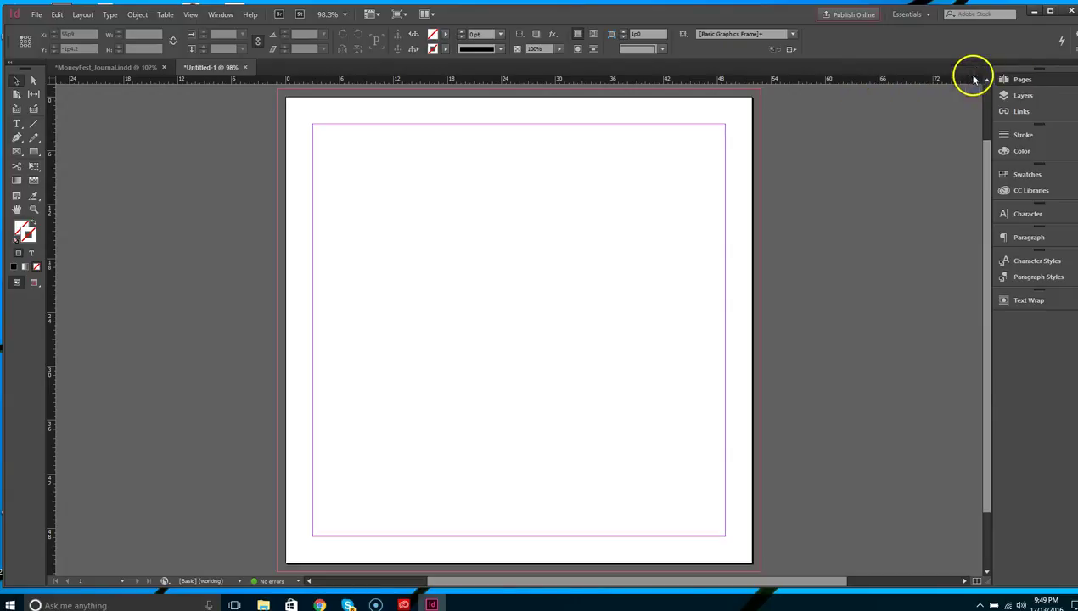
{"action": "left_click", "coordinate": [1038, 78]}
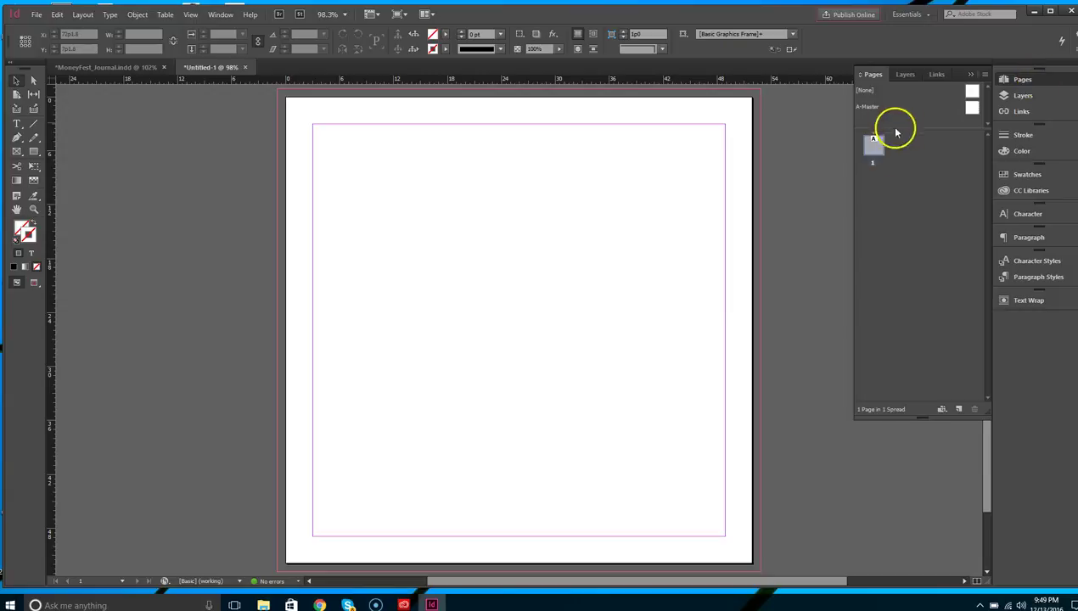
{"action": "left_click", "coordinate": [1017, 76]}
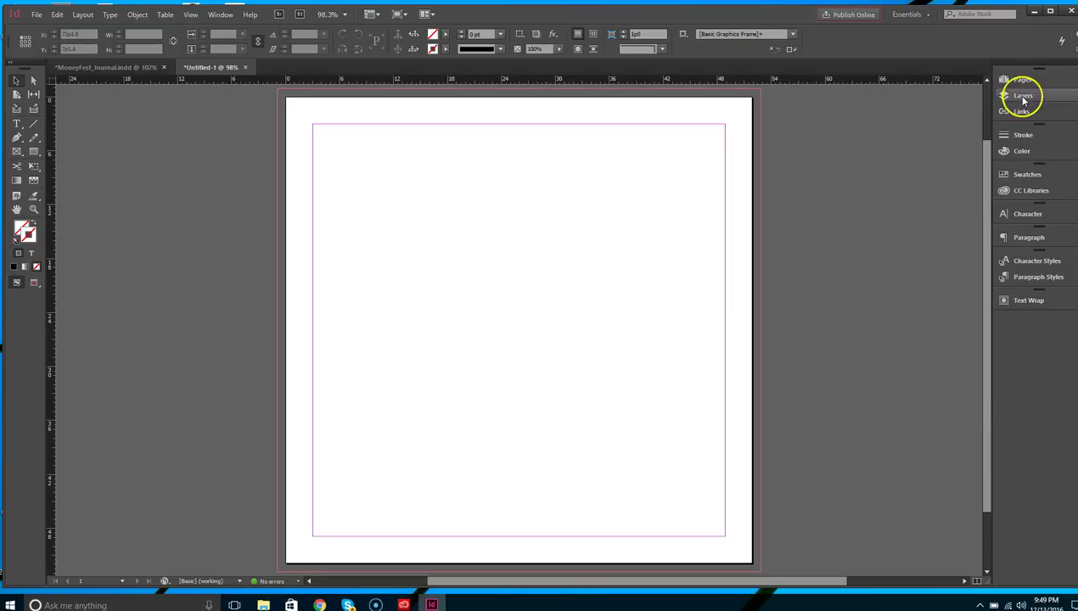
{"action": "left_click", "coordinate": [1023, 96]}
{"action": "left_click", "coordinate": [1024, 96]}
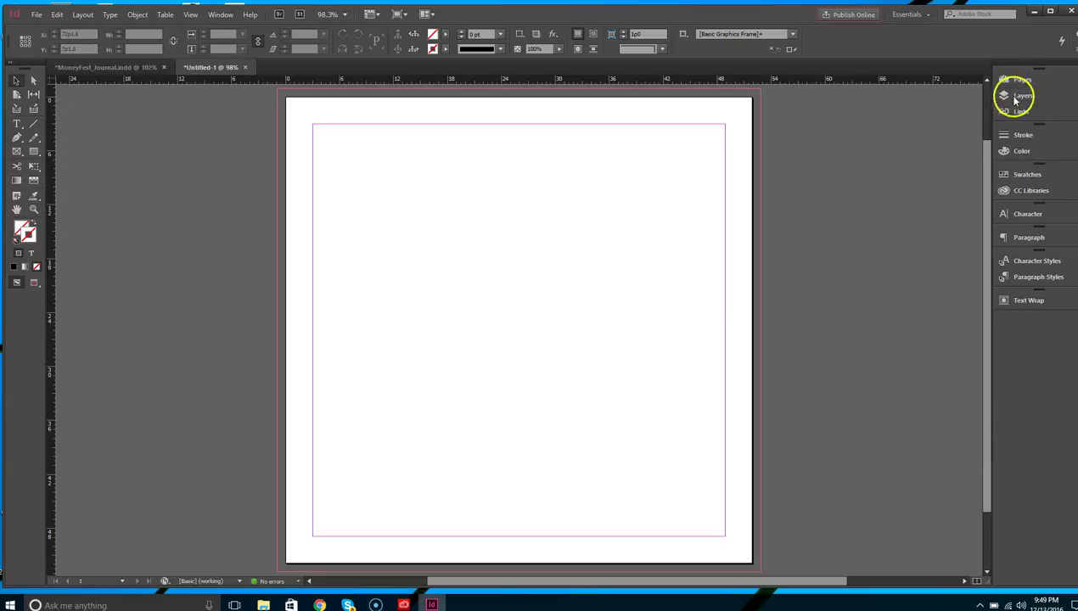
{"action": "left_click", "coordinate": [1032, 219]}
{"action": "left_click", "coordinate": [1032, 219]}
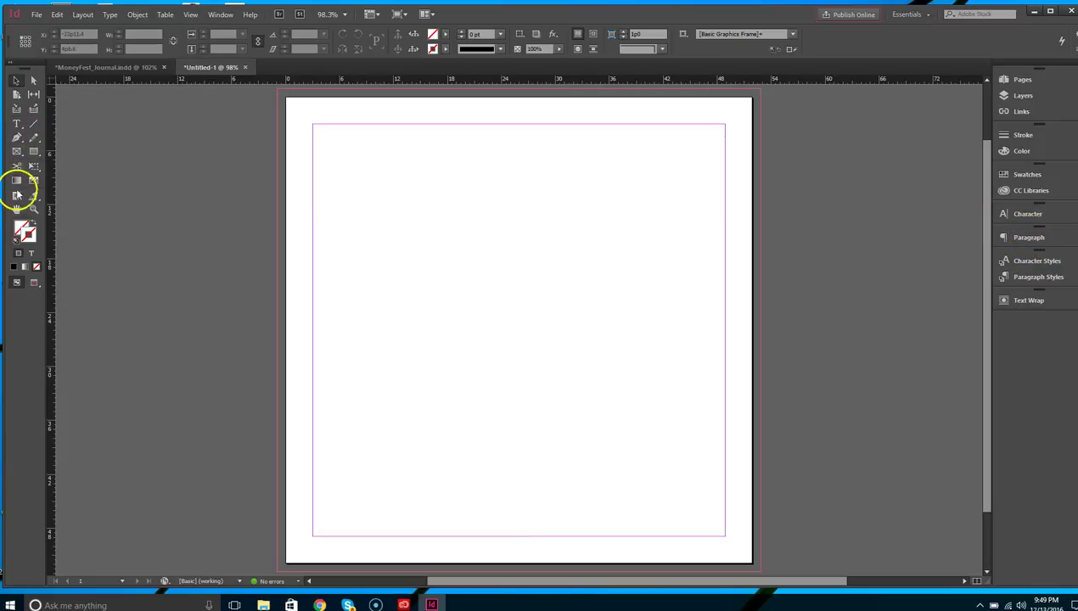
- Switch to the Selection tool and expand the Pages panel from the dock
{"action": "left_click", "coordinate": [15, 79]}
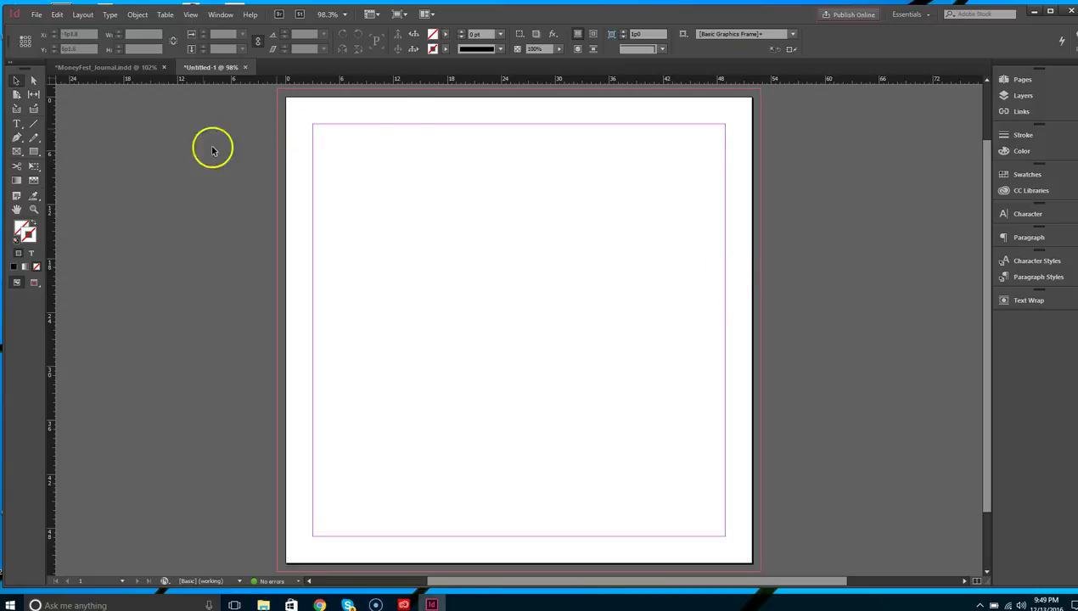
{"action": "left_click", "coordinate": [1054, 82]}
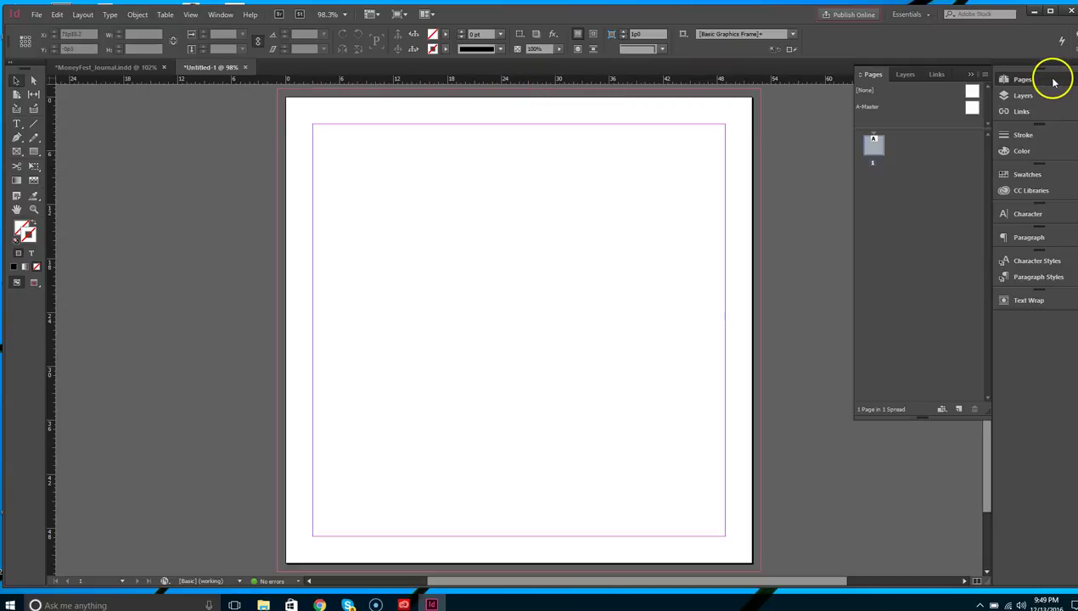